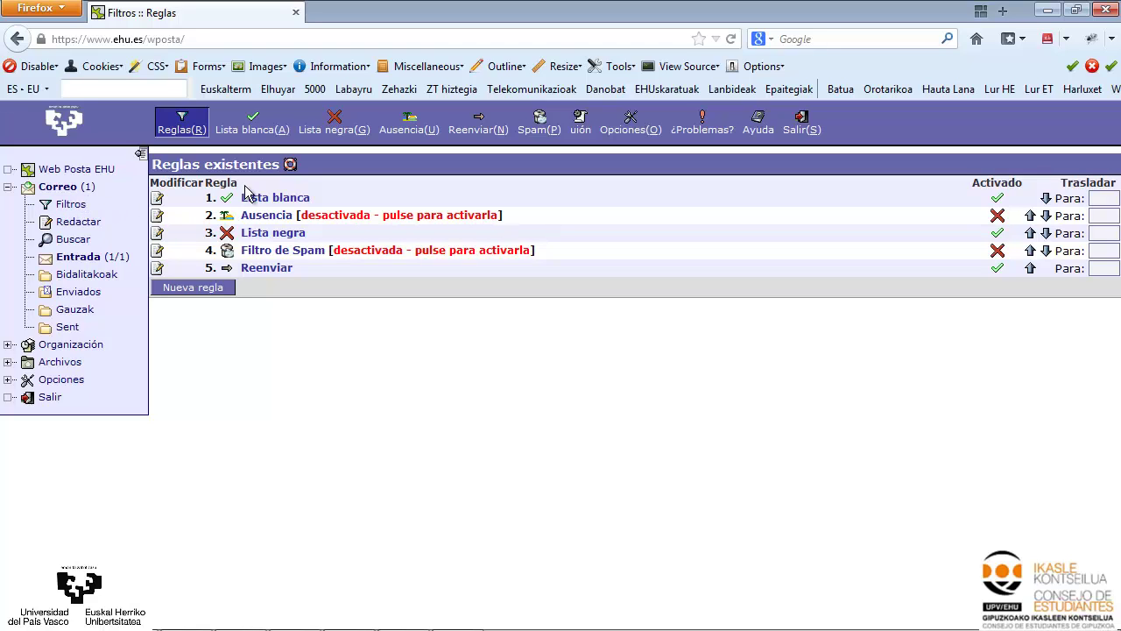
Edit the Reenviar rule to forward incoming mail to the Gmail address, and save it
left_click(257, 272)
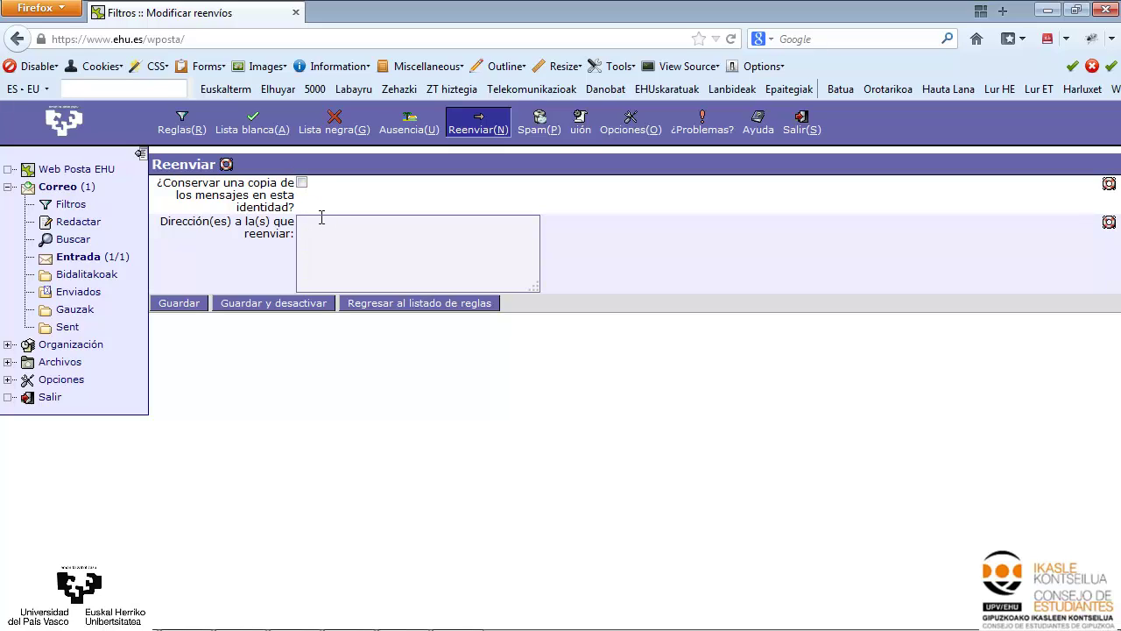
left_click(321, 224)
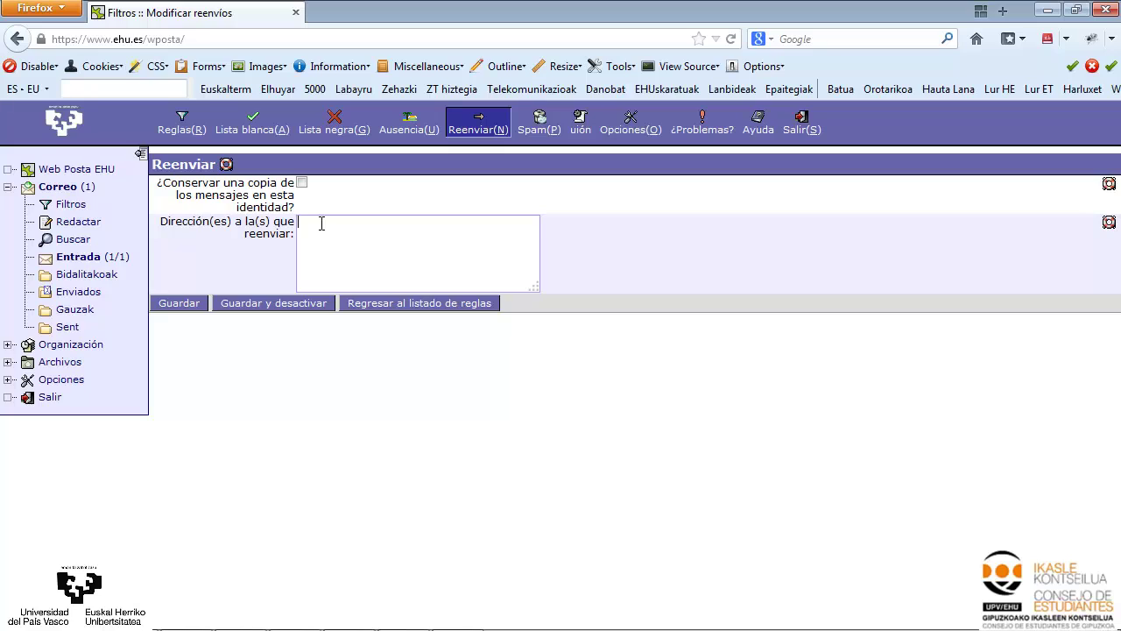
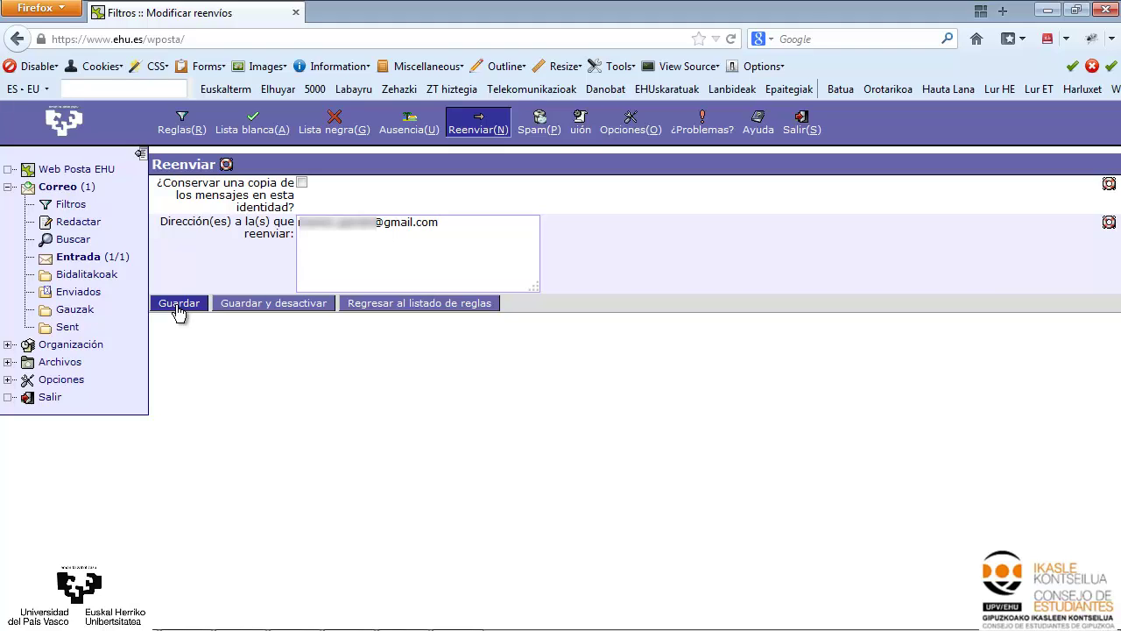
left_click(177, 308)
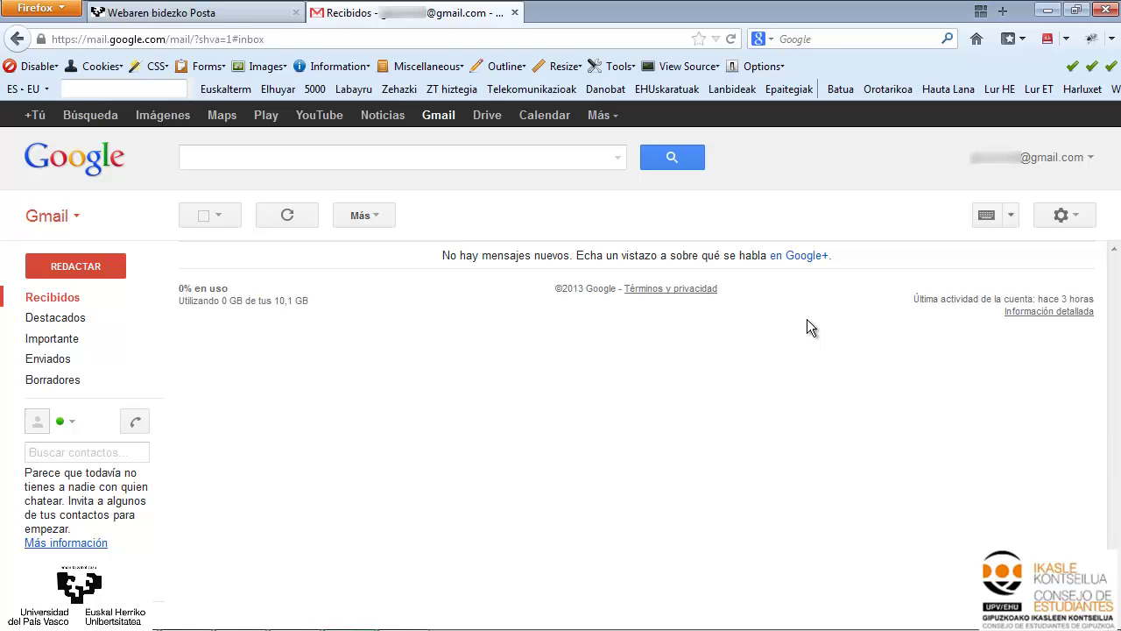
From Gmail's Cuentas e importación settings, begin adding another of your own email addresses
left_click(1070, 218)
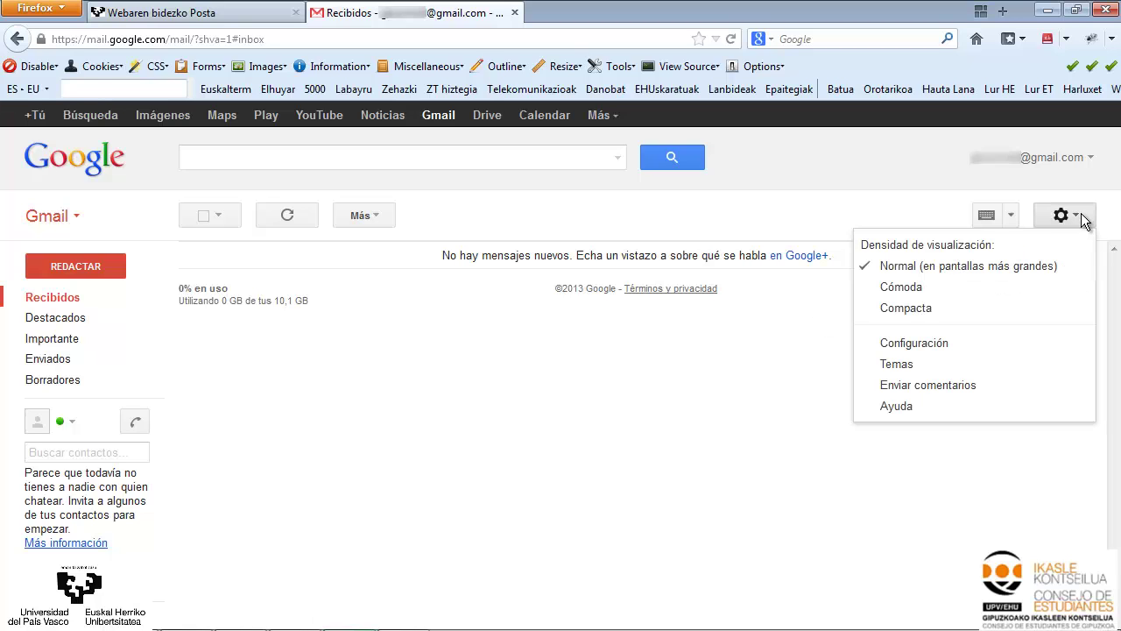
left_click(913, 342)
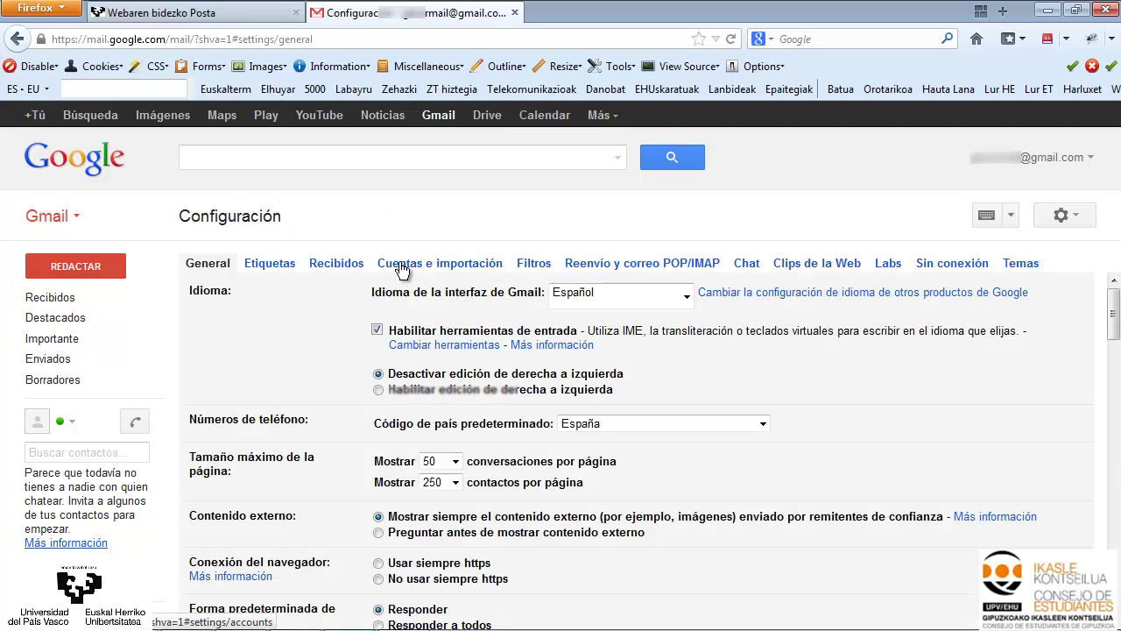
left_click(401, 264)
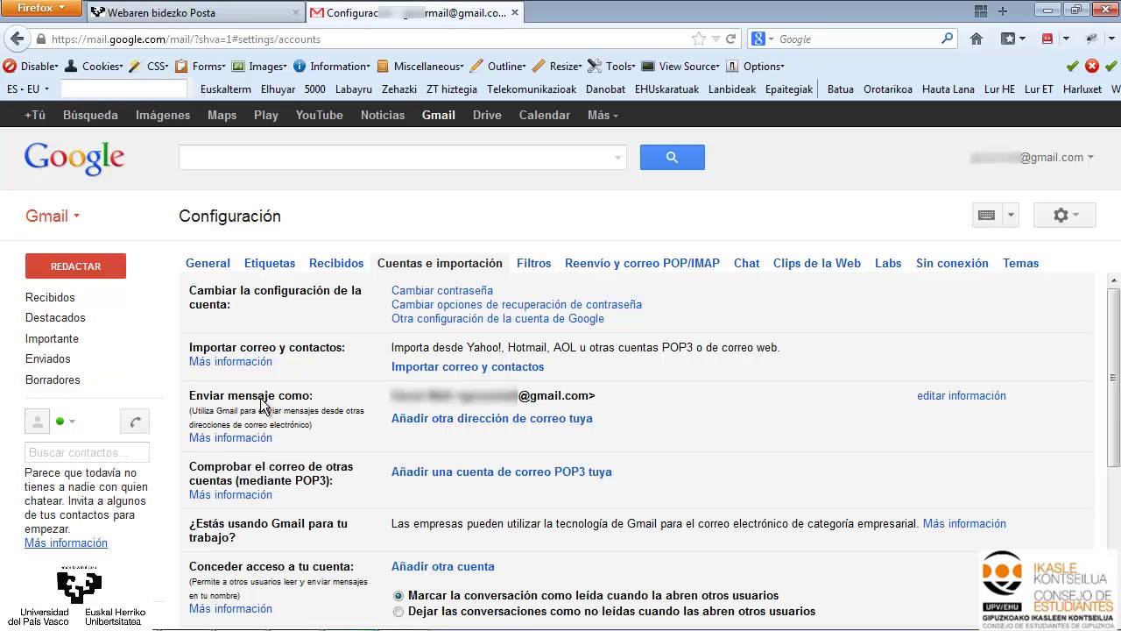
left_click(432, 420)
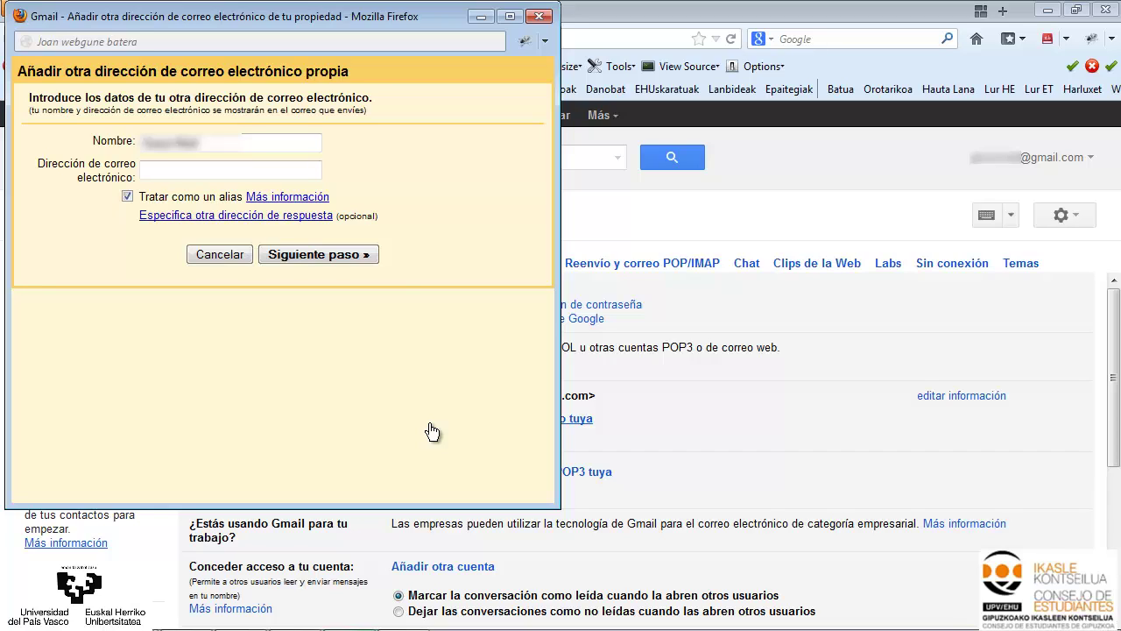
Enter the ikasle.ehu.es address, keep 'Enviar mediante Gmail', and send the verification email
left_click(226, 165)
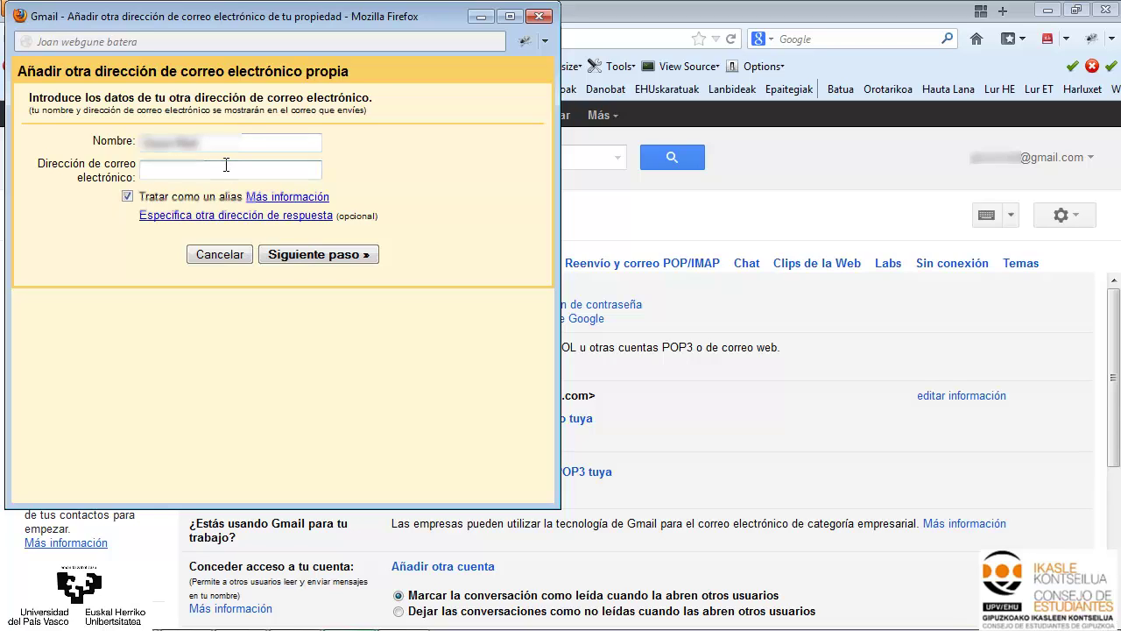
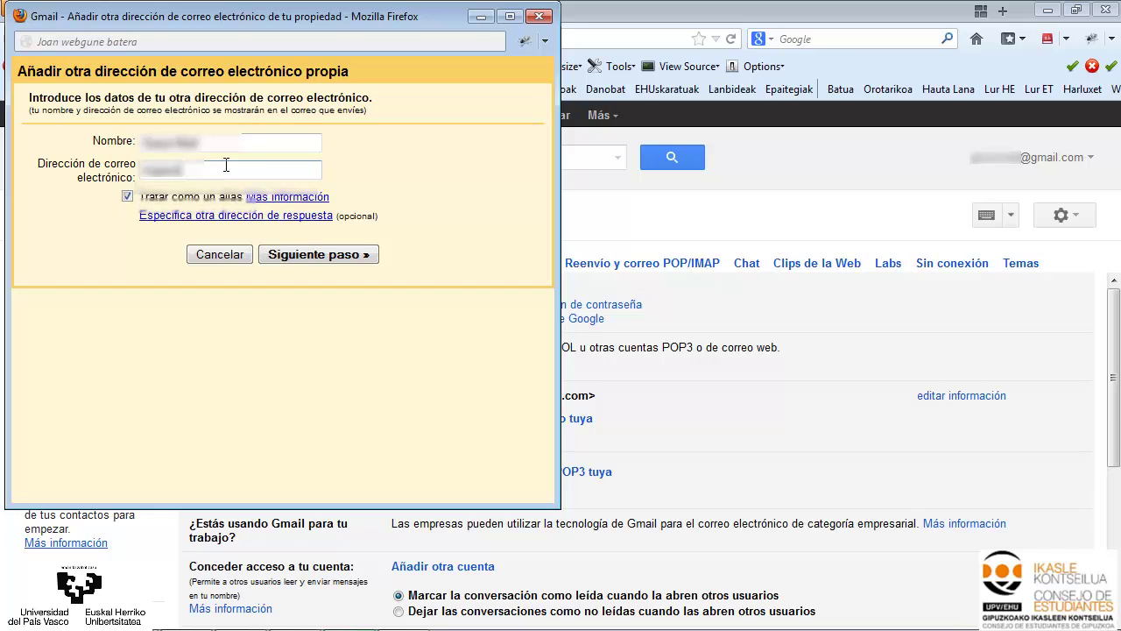
key("Down")
key("Return")
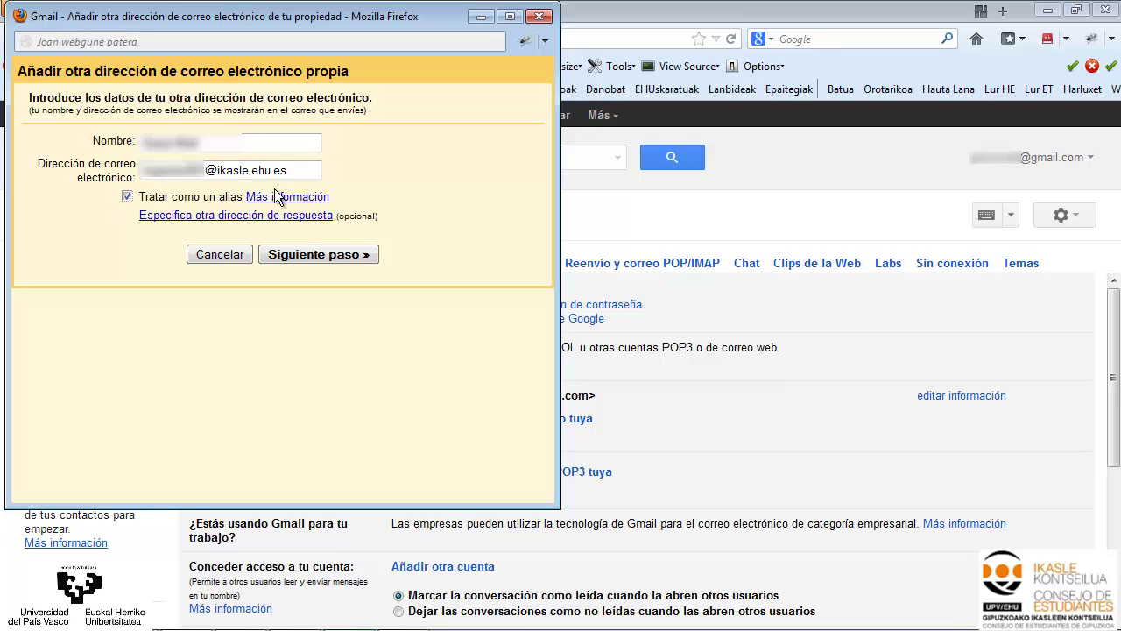
left_click(312, 253)
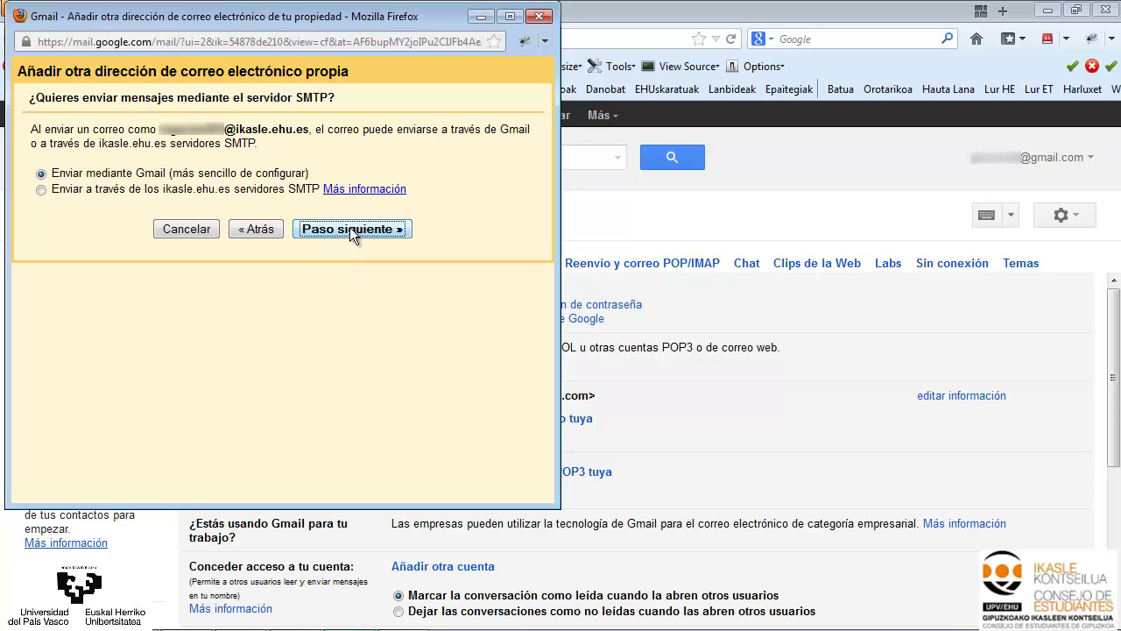
left_click(350, 229)
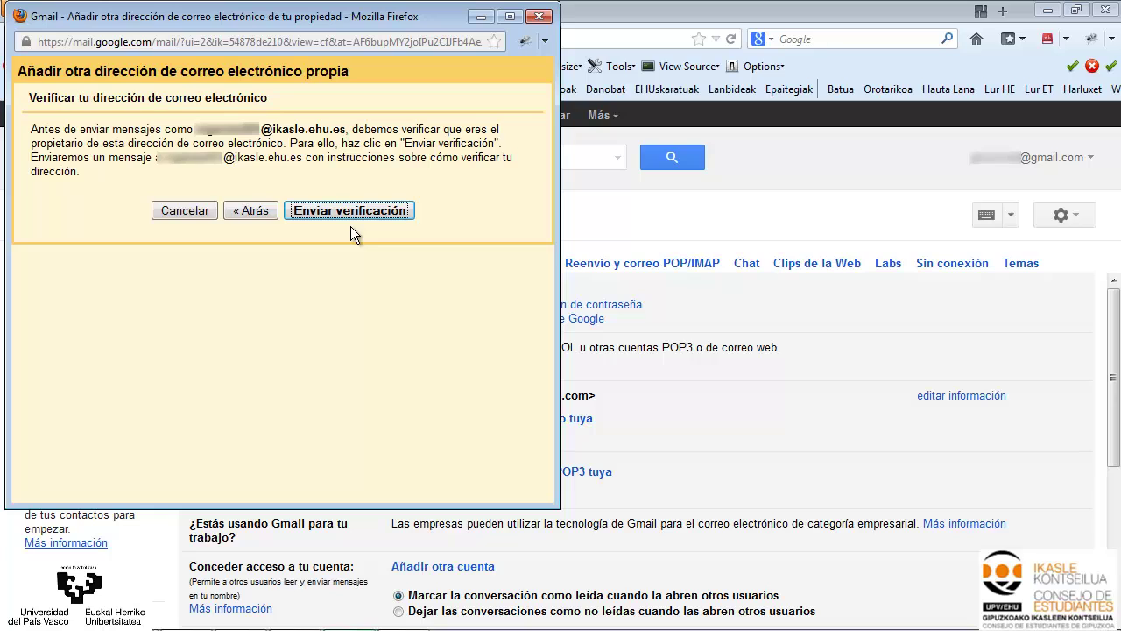
left_click(354, 210)
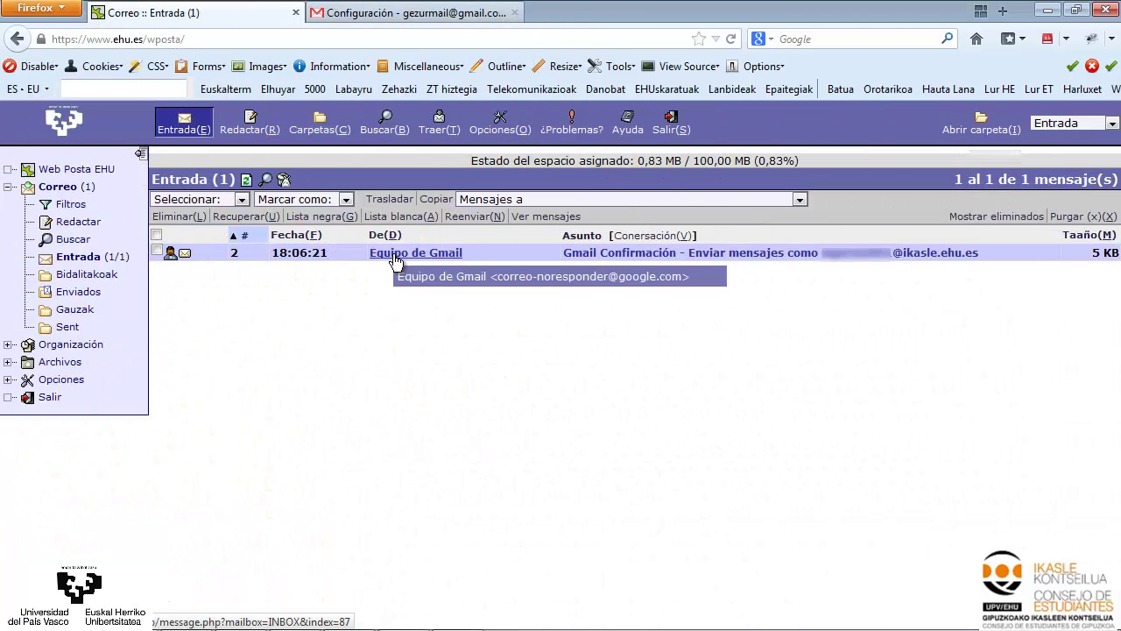
Open Gmail's confirmation email in the EHU inbox and follow its verification link
left_click(394, 257)
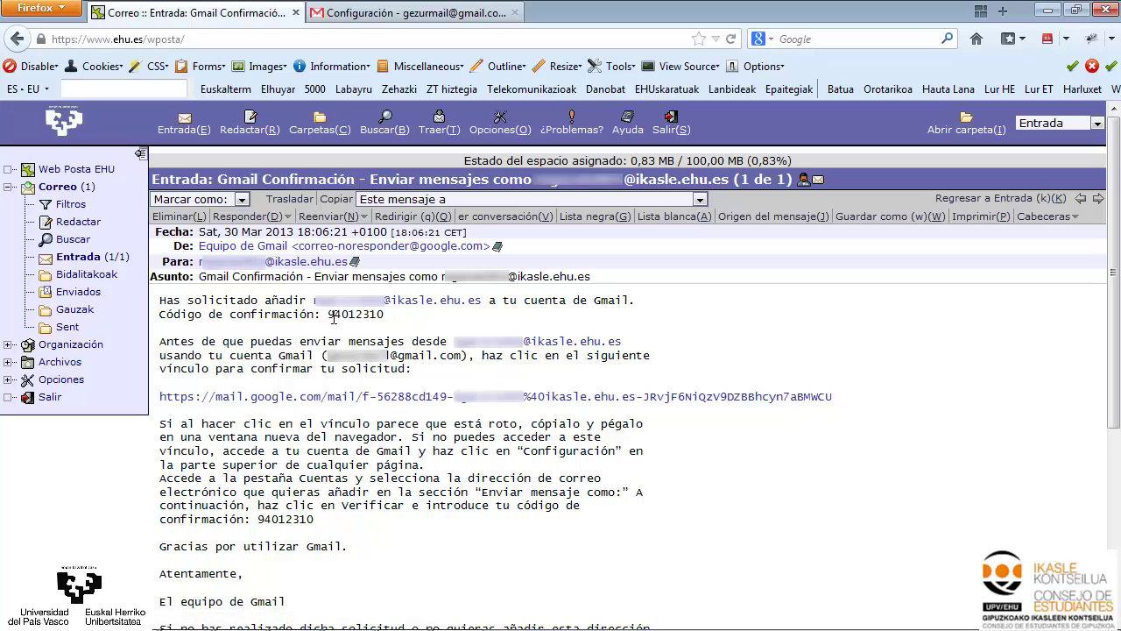
left_click_drag(328, 315, 384, 317)
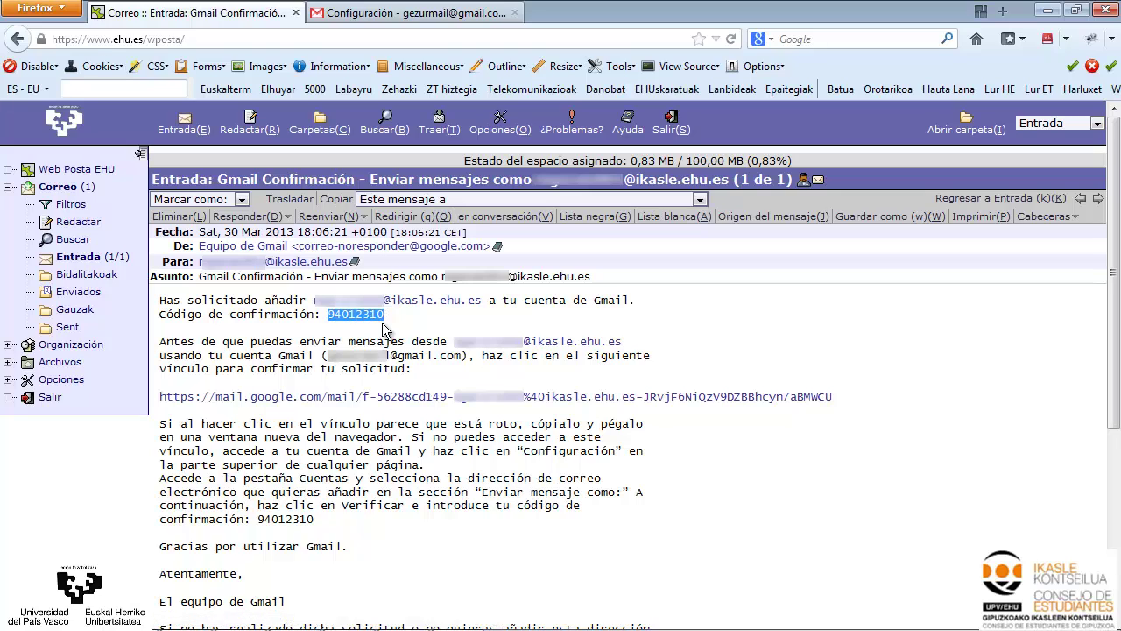
left_click(388, 397)
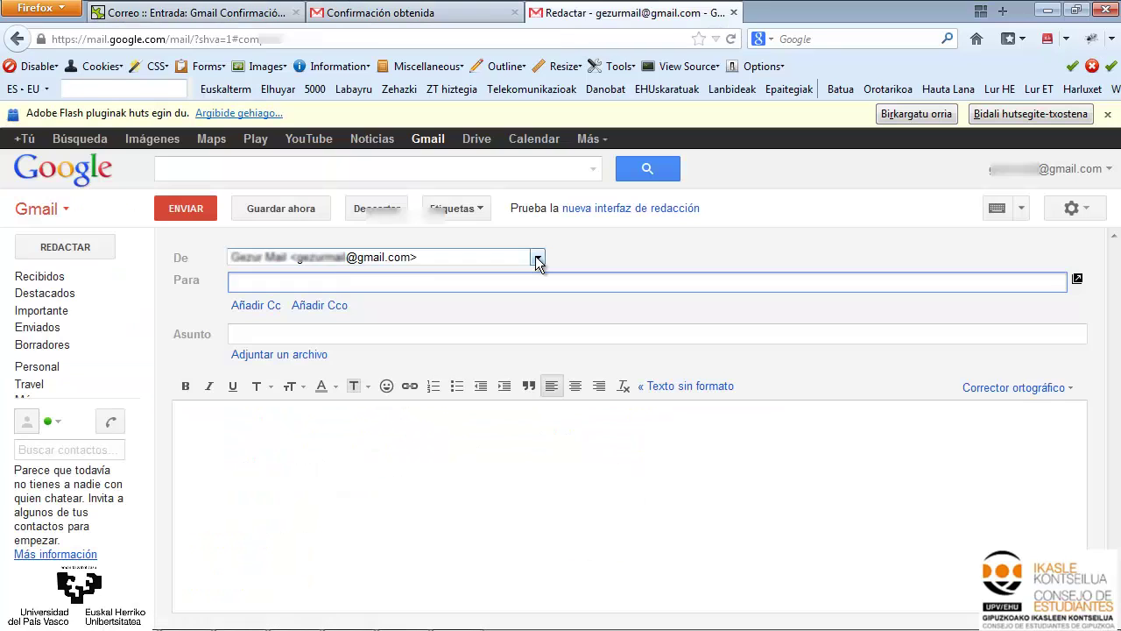
Check the Gmail compose 'De' list for the ikasle.ehu.es sender, then close it unchanged
left_click(537, 259)
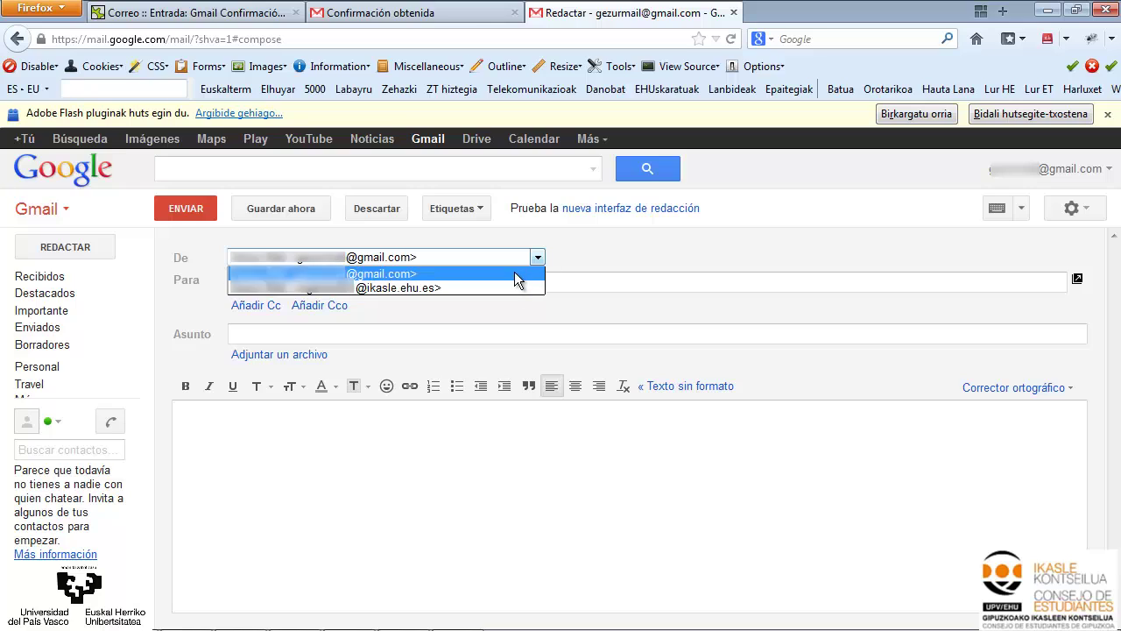
left_click(592, 247)
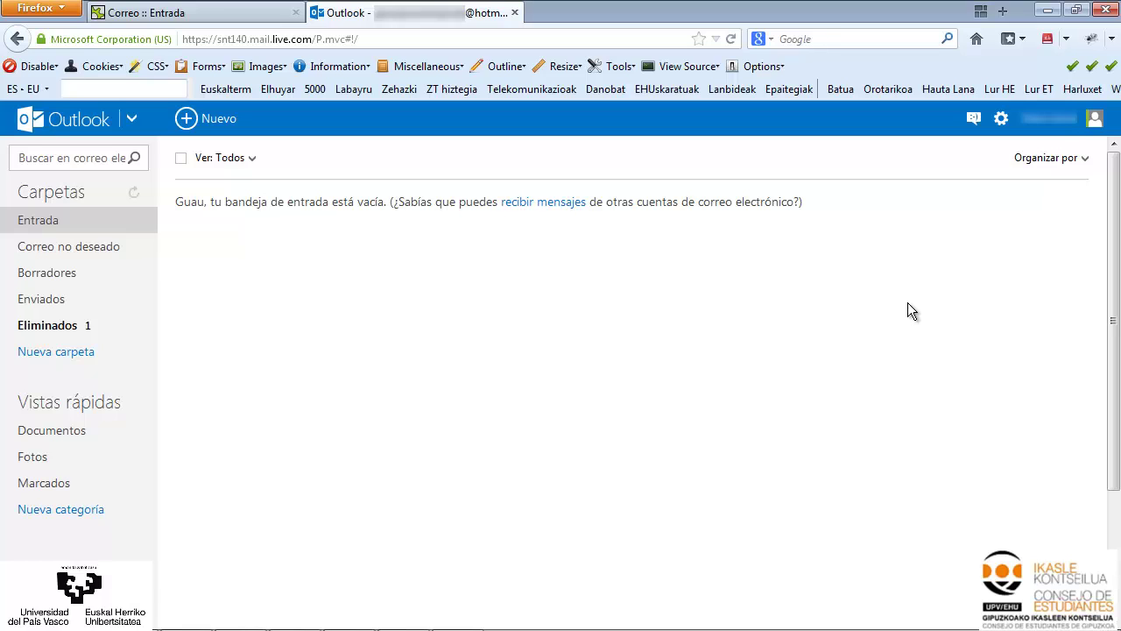
Go from Outlook.com's settings gear to the 'Tus cuentas de correo electrónico' page
left_click(1001, 120)
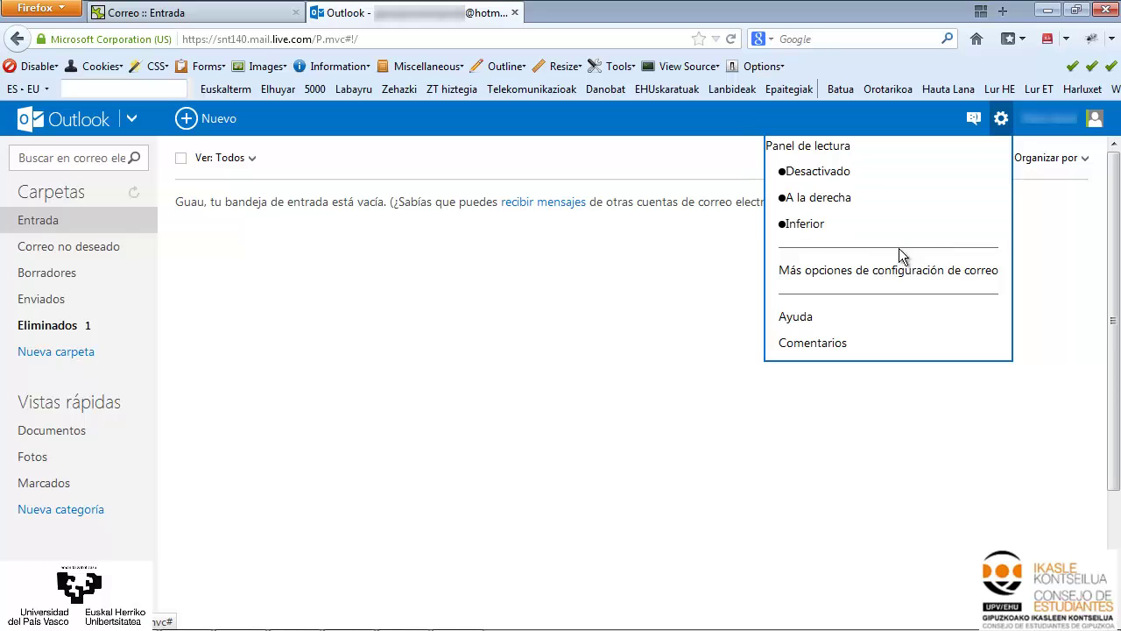
left_click(885, 273)
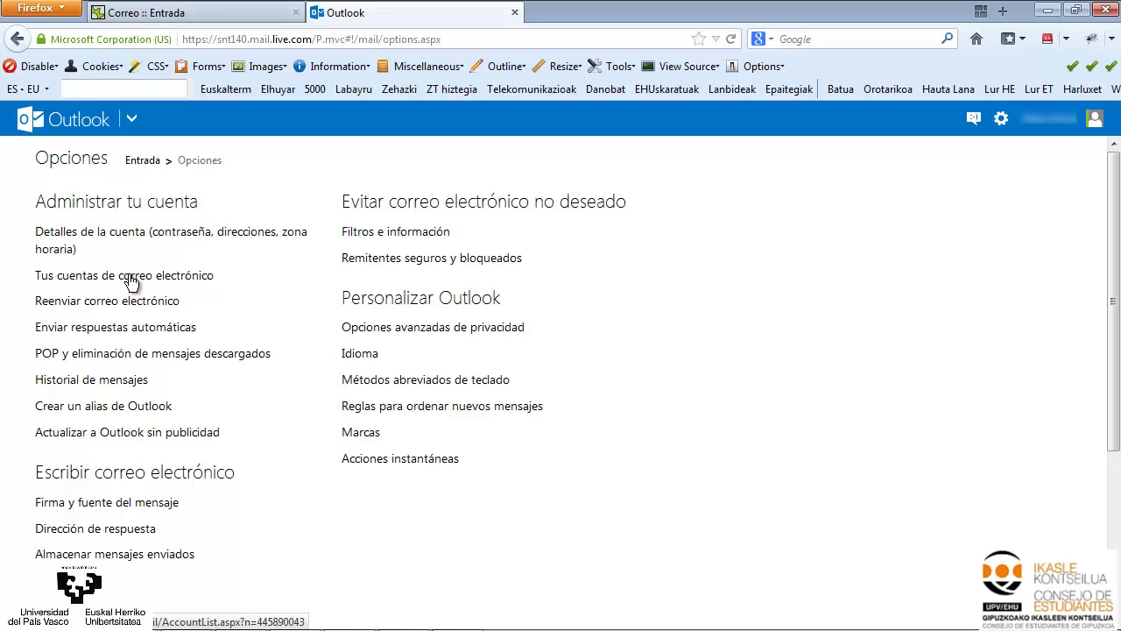
left_click(129, 278)
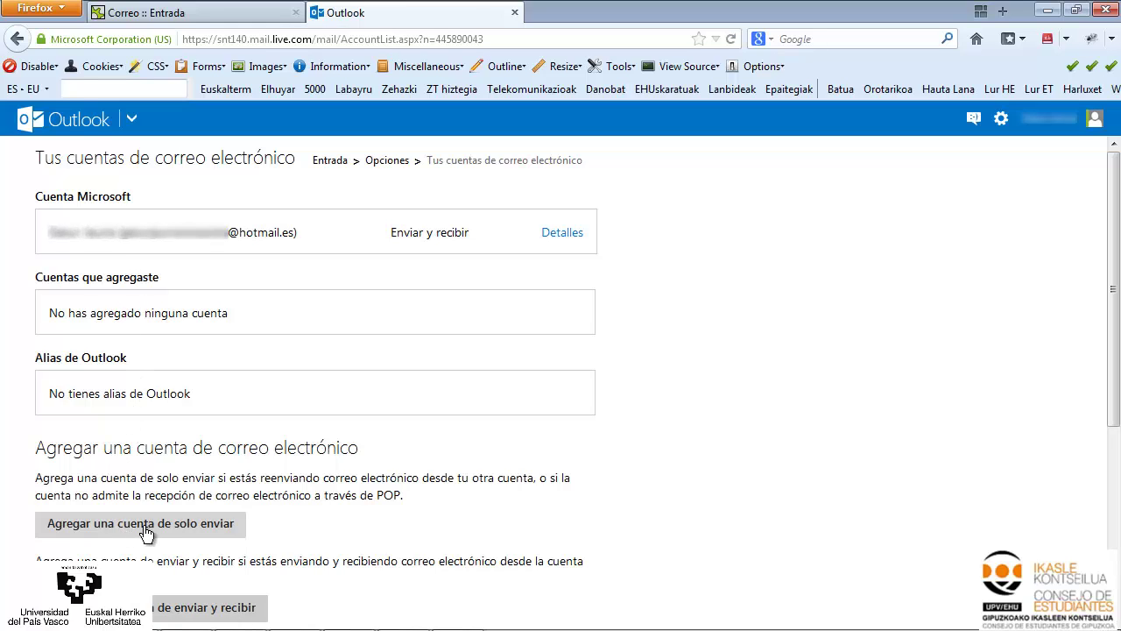
Add the ikasle.ehu.es address as a send-only account and send its verification message
left_click(196, 534)
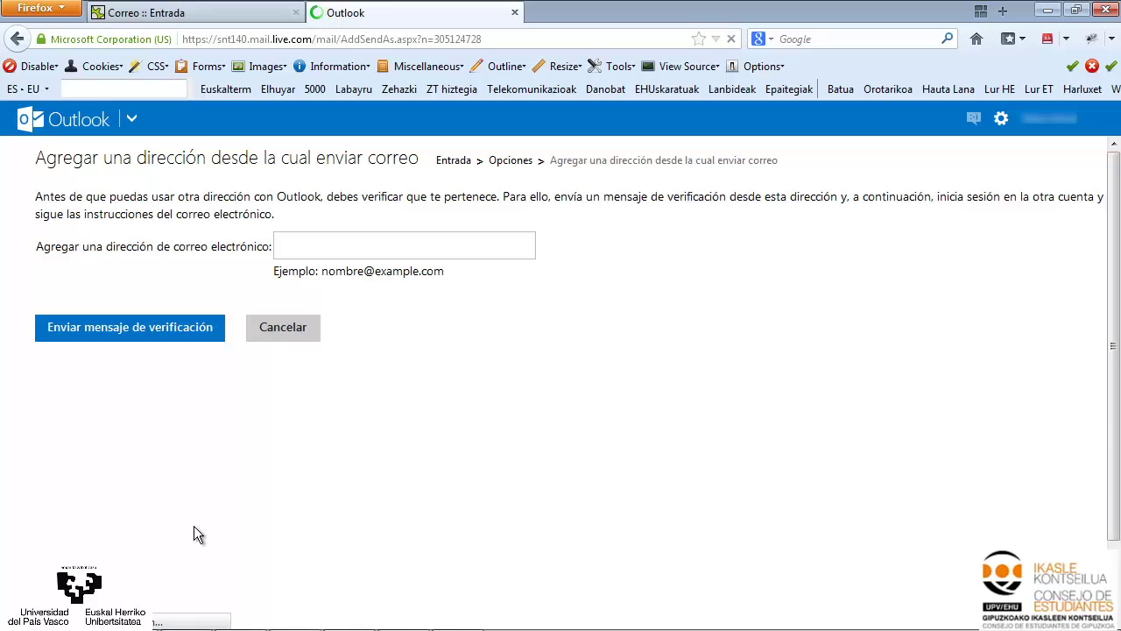
left_click(385, 243)
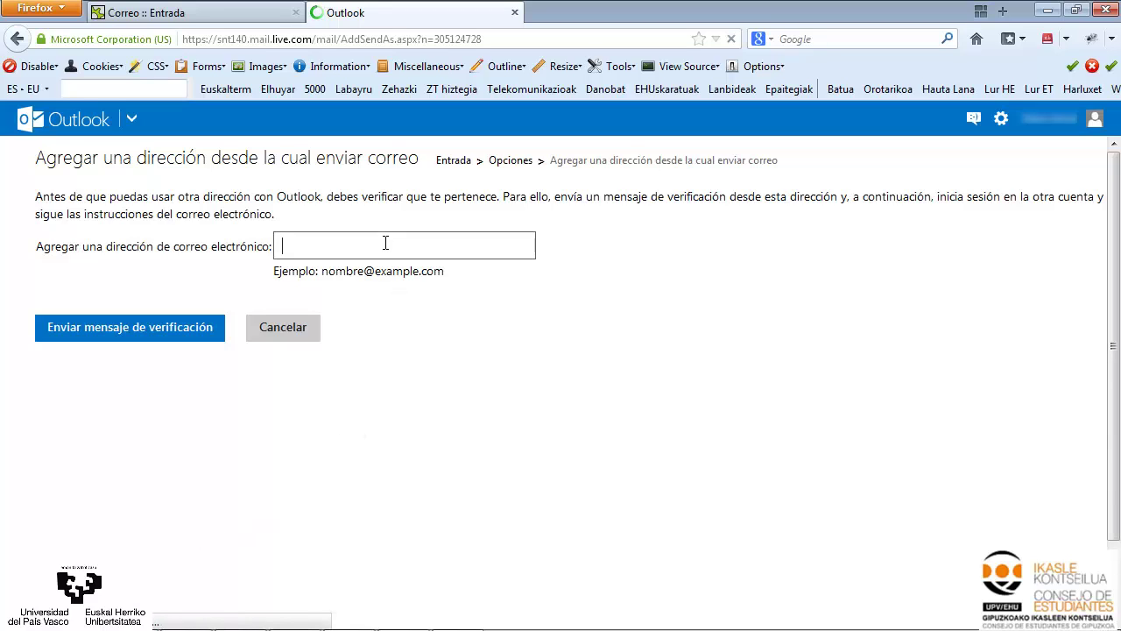
type("mg")
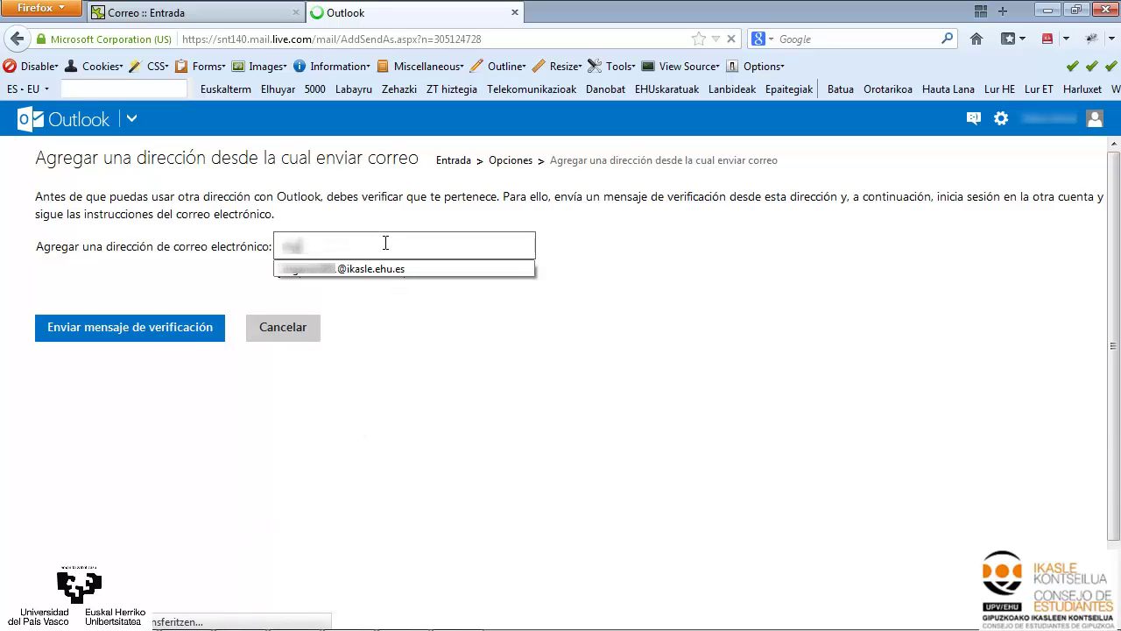
left_click(337, 267)
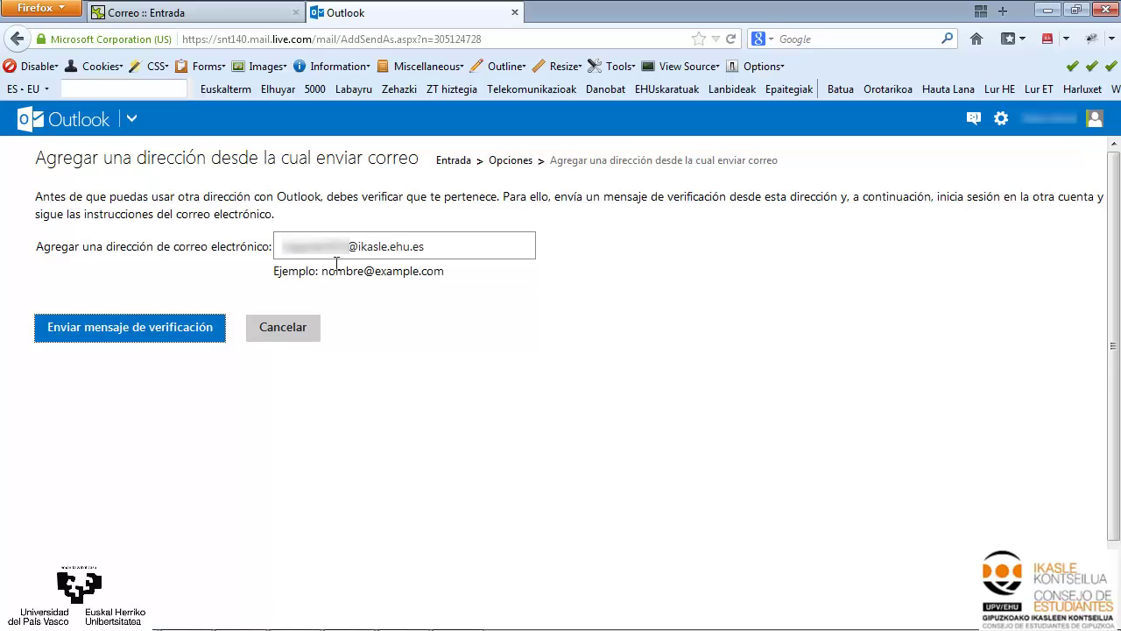
left_click(171, 338)
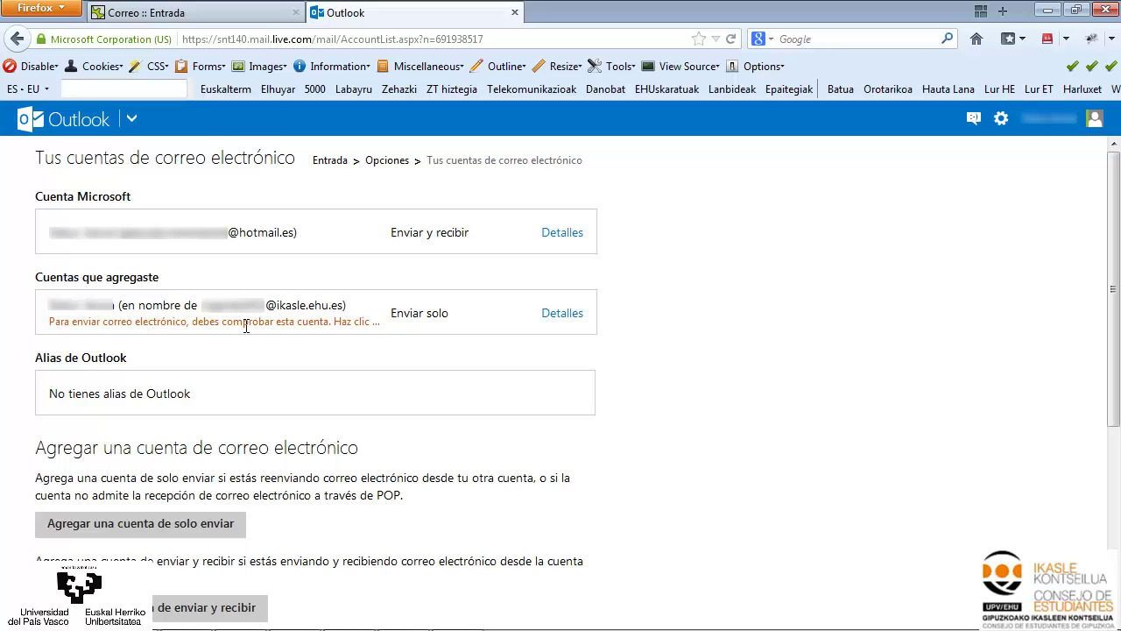
Open Outlook's verification email in the EHU webmail inbox and confirm ownership via its link
key("ctrl+Tab")
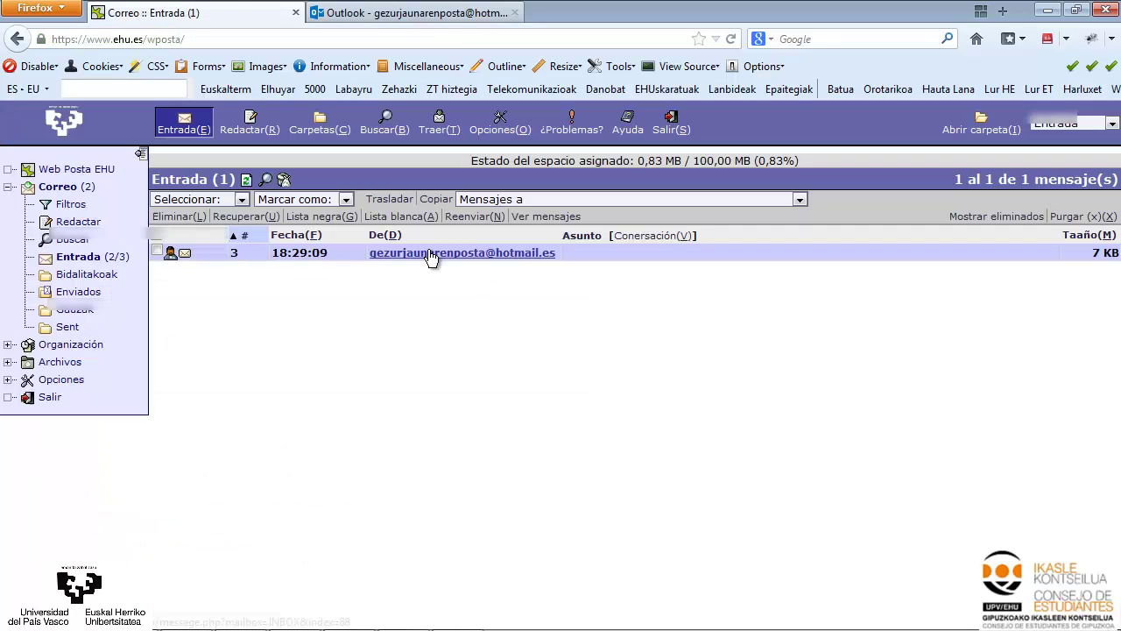
left_click(430, 258)
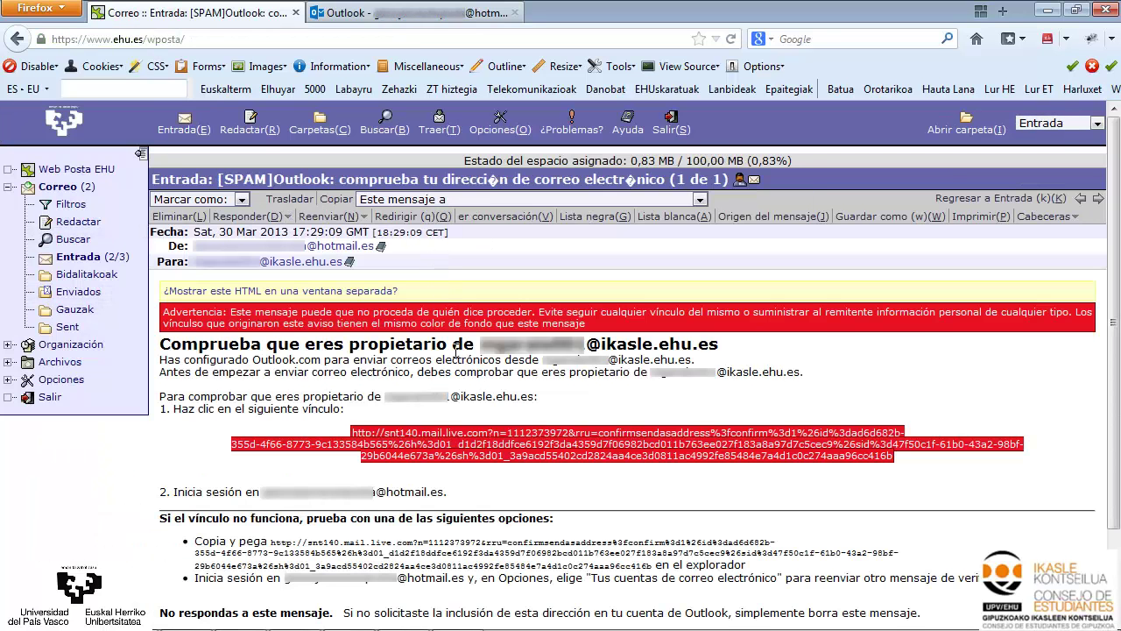
left_click(450, 433)
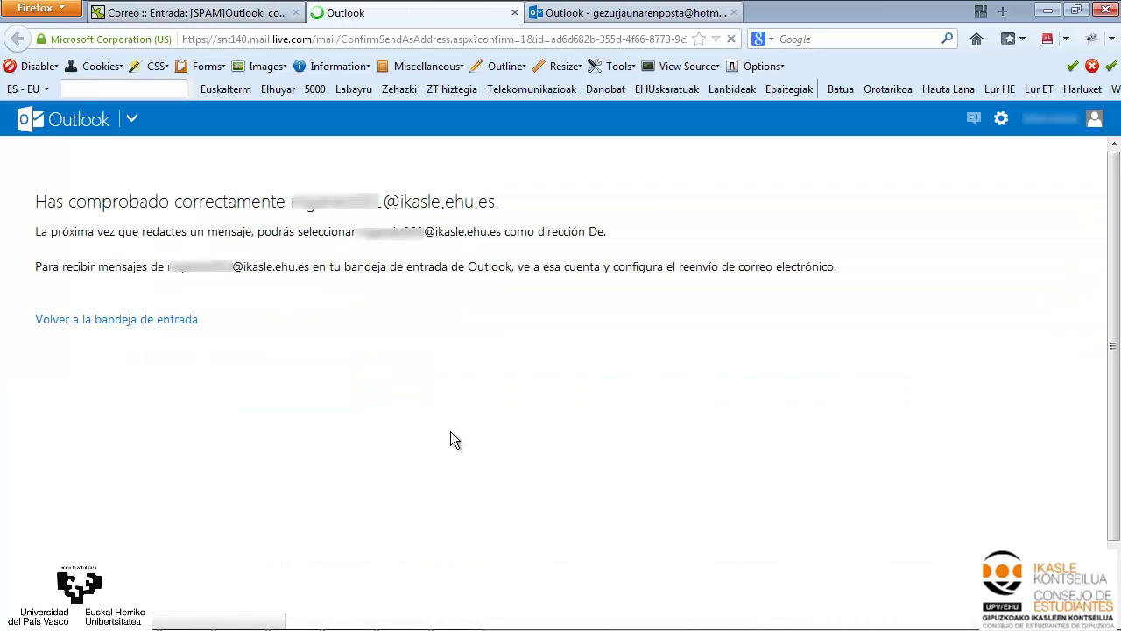
In the Outlook compose form, check the ikasle.ehu.es and hotmail.es senders, then close the list
left_click(627, 19)
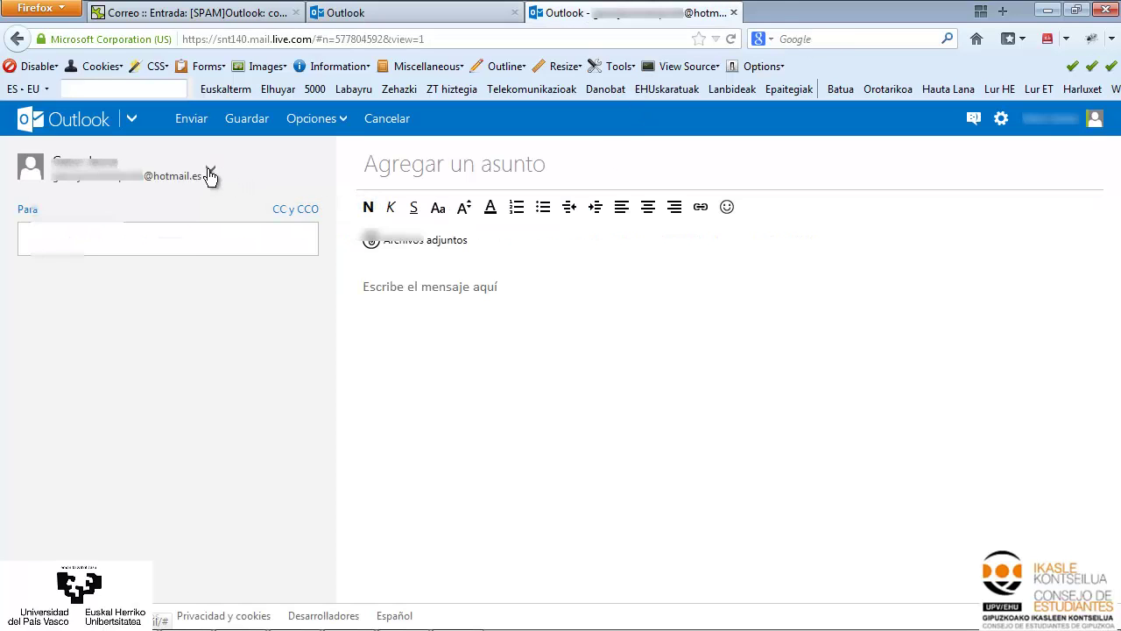
left_click(210, 171)
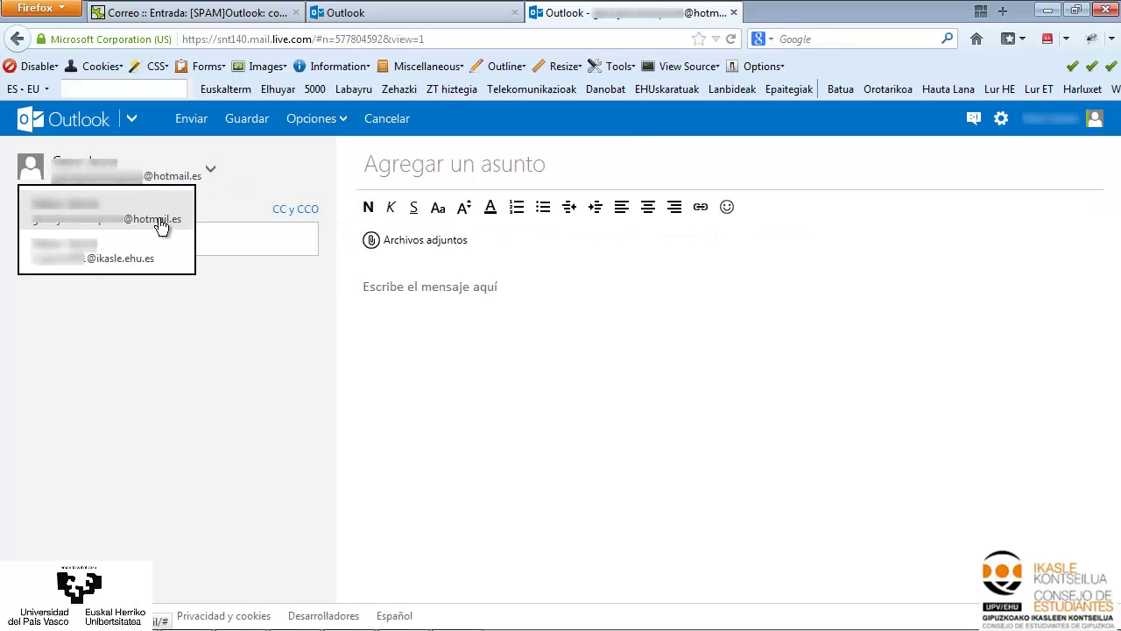
left_click(258, 175)
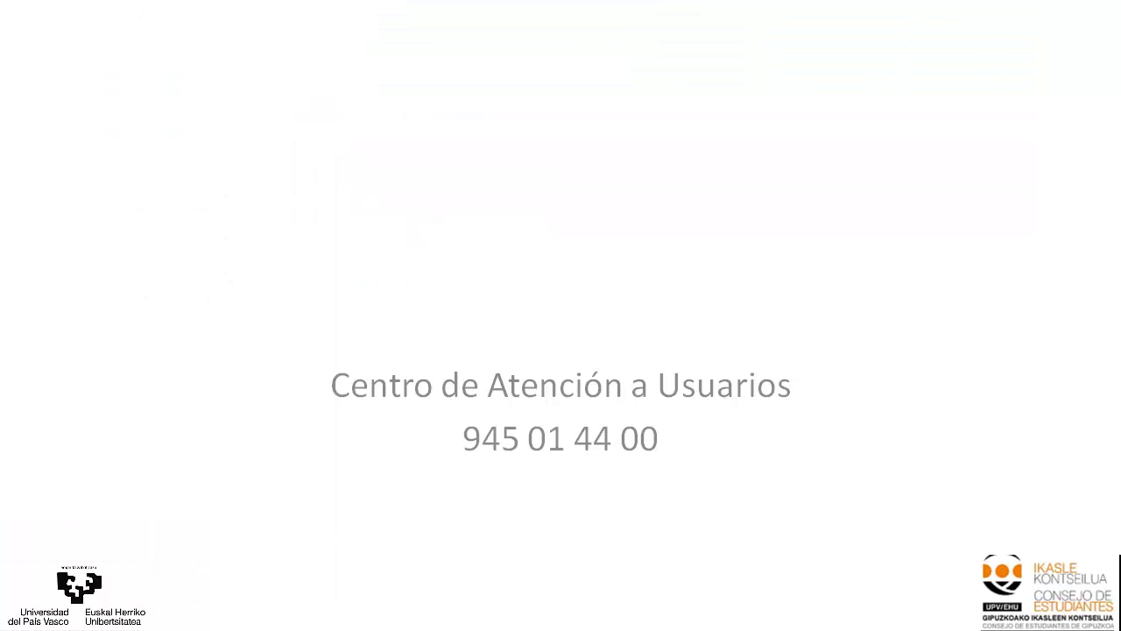